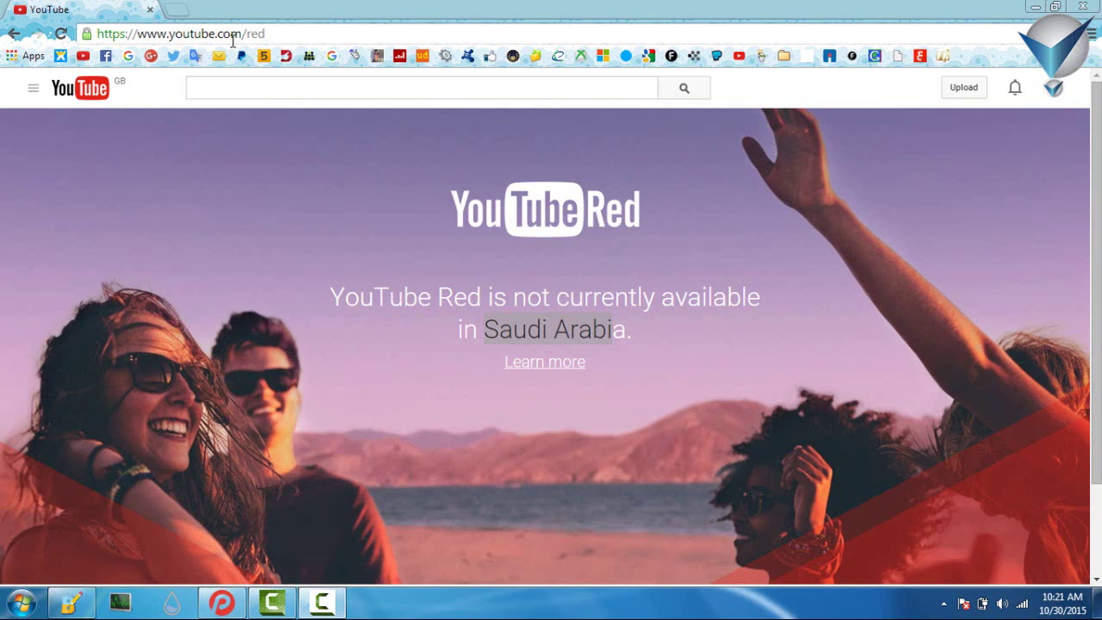
{"action": "left_click", "coordinate": [288, 34]}
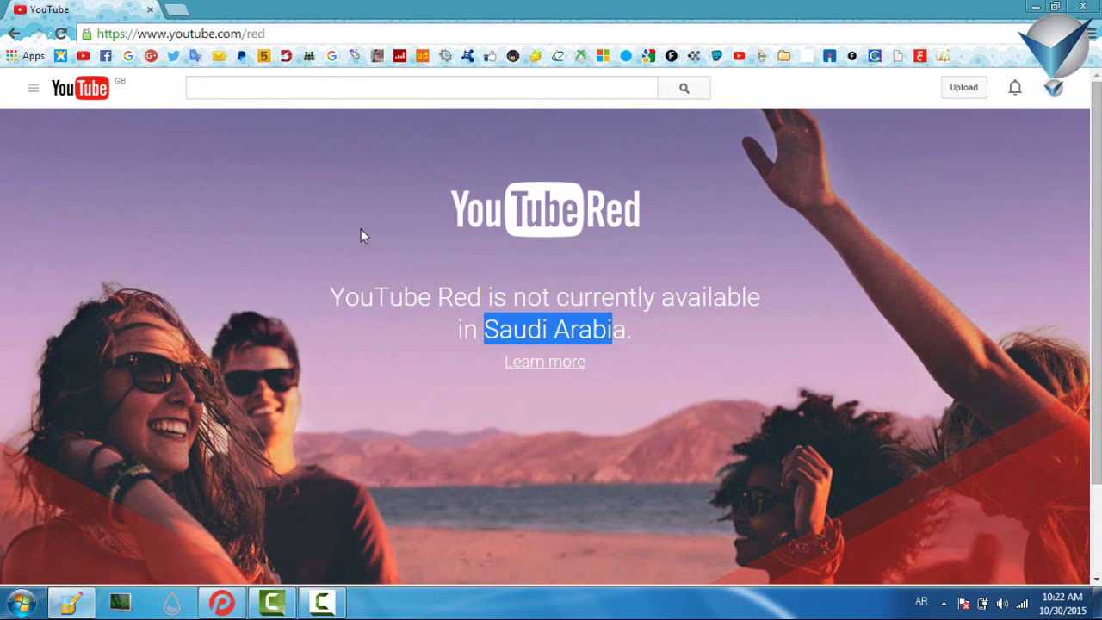
{"action": "mouse_move", "coordinate": [334, 291]}
{"action": "left_mouse_down"}
{"action": "mouse_move", "coordinate": [693, 304]}
{"action": "mouse_move", "coordinate": [555, 334]}
{"action": "left_mouse_up"}
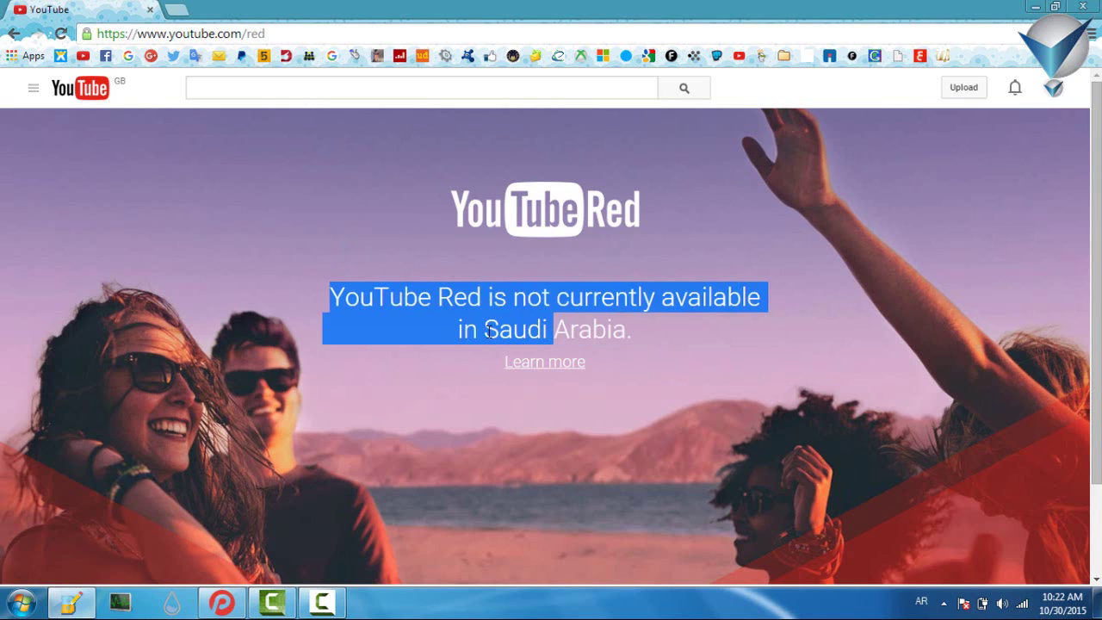
{"action": "left_click", "coordinate": [618, 313]}
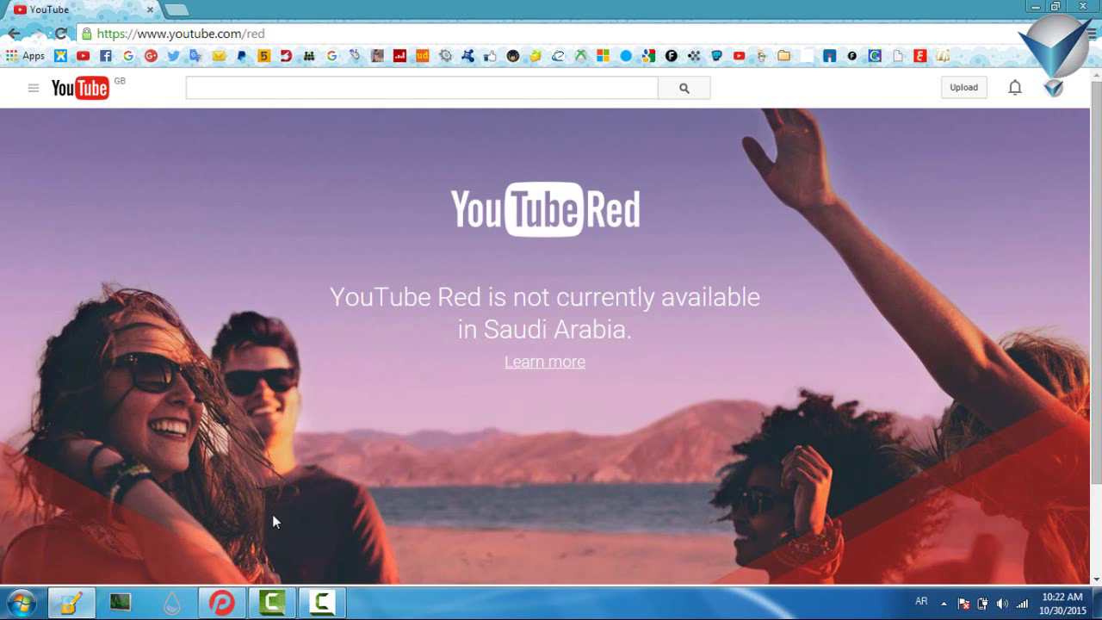
Connect PrivateTunnel to the United States – San Jose, CA server and minimize its window
{"action": "left_click", "coordinate": [222, 602]}
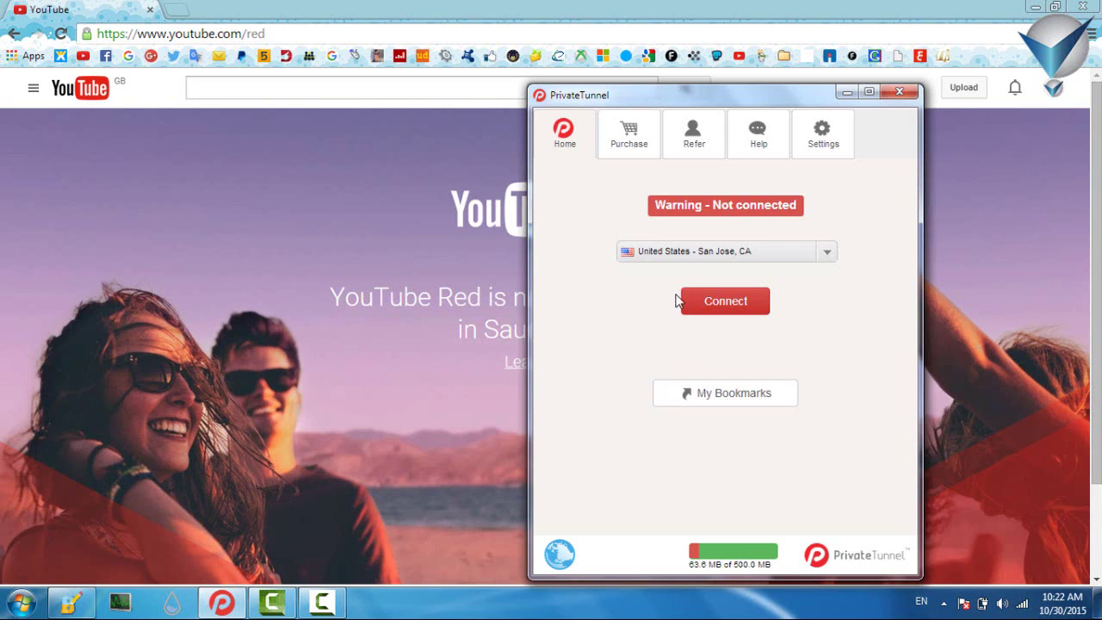
{"action": "left_click", "coordinate": [730, 308]}
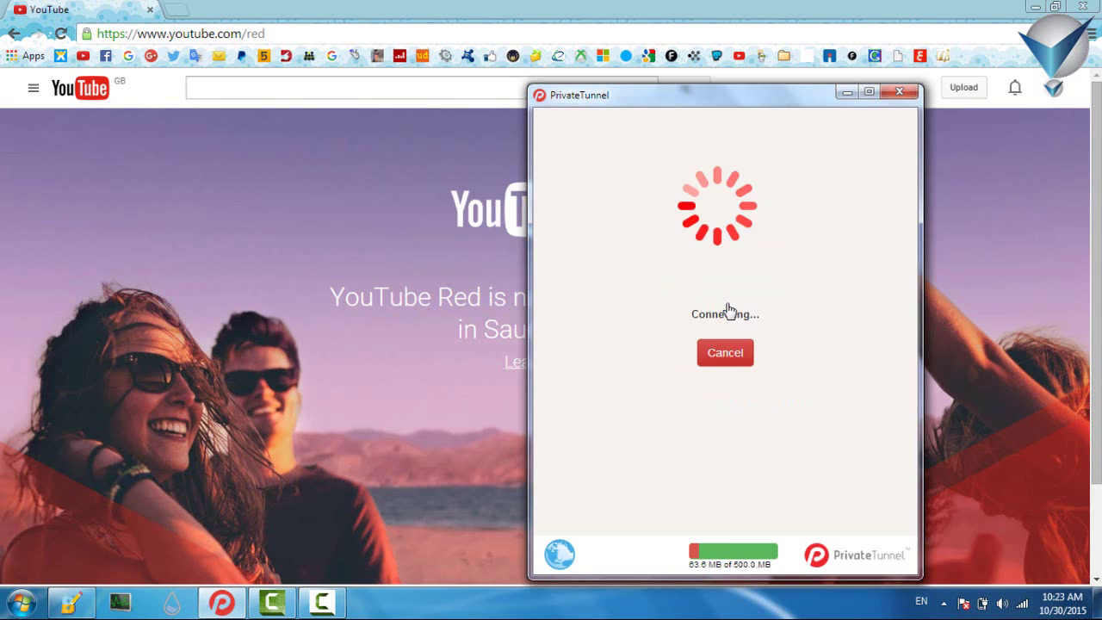
{"action": "left_click", "coordinate": [848, 92]}
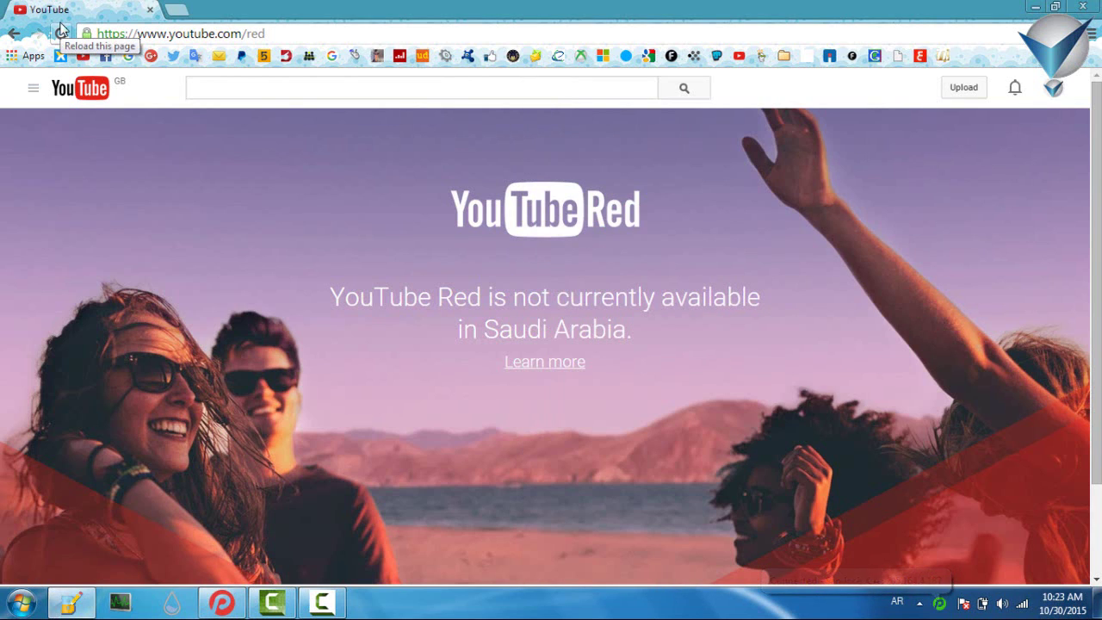
Reload the YouTube Red page through the VPN and start the $9.99/month free trial
{"action": "left_click", "coordinate": [61, 31]}
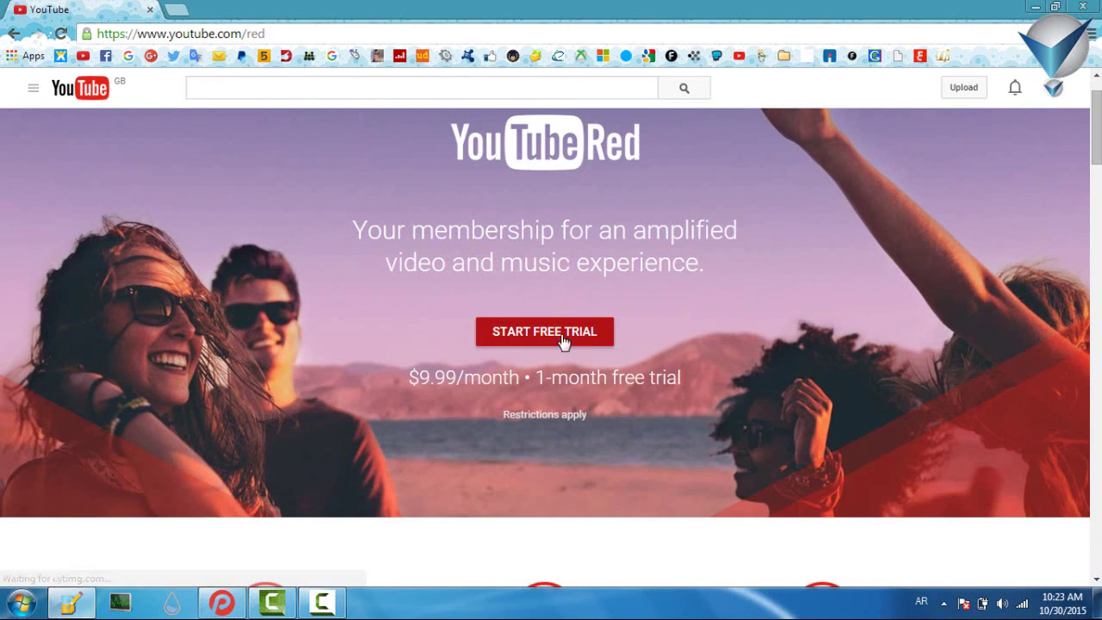
{"action": "left_click", "coordinate": [586, 340]}
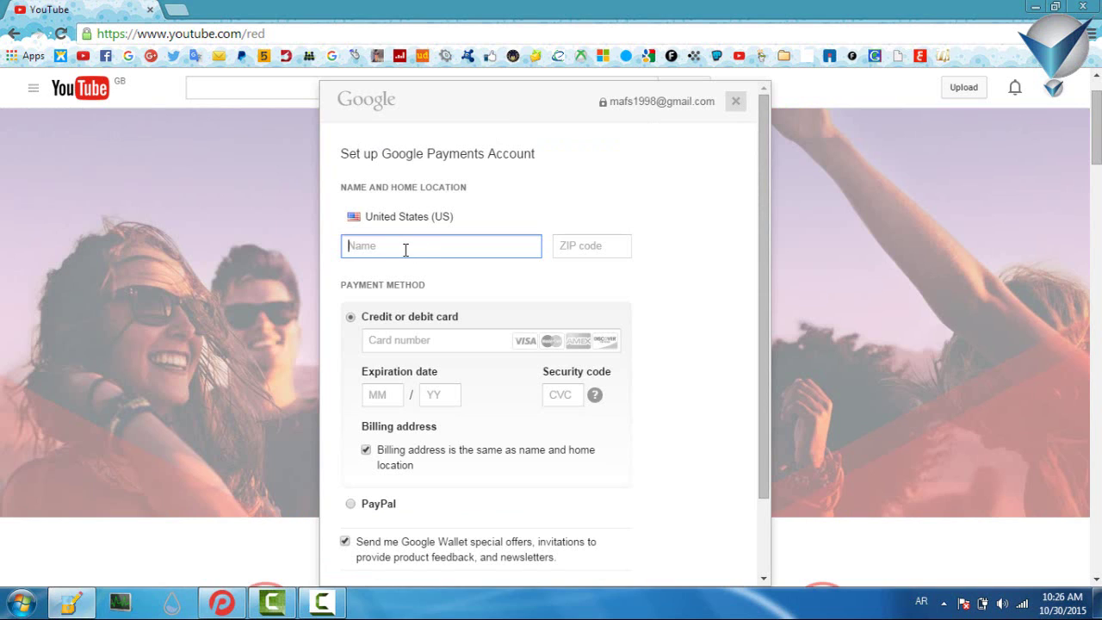
{"action": "left_click", "coordinate": [600, 251]}
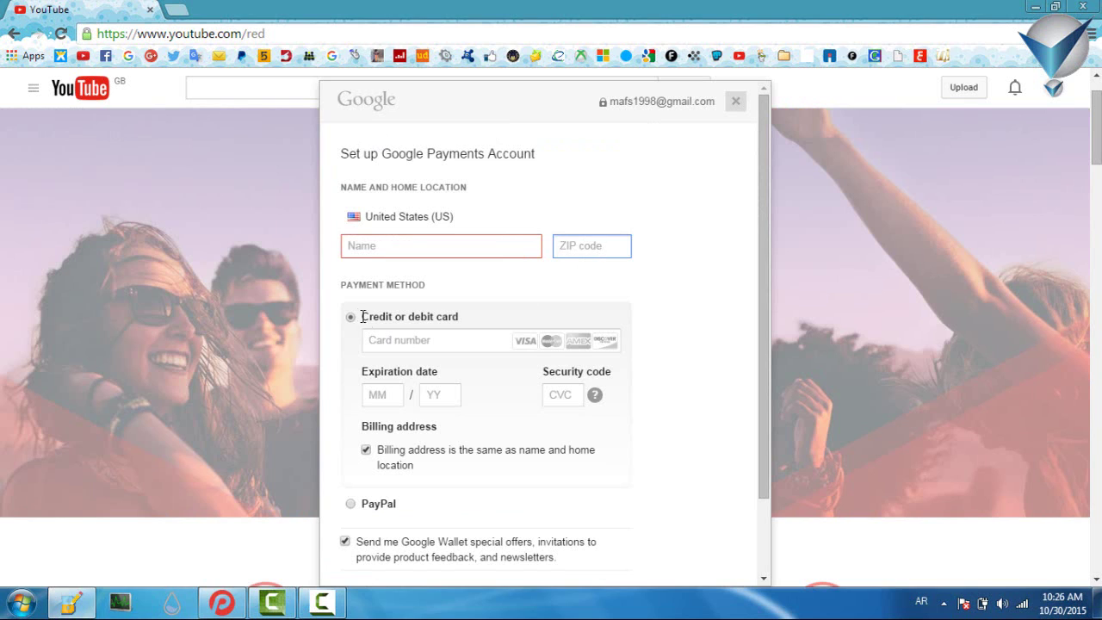
{"action": "left_click_drag", "start_coordinate": [342, 286], "coordinate": [447, 301]}
{"action": "left_click", "coordinate": [415, 316]}
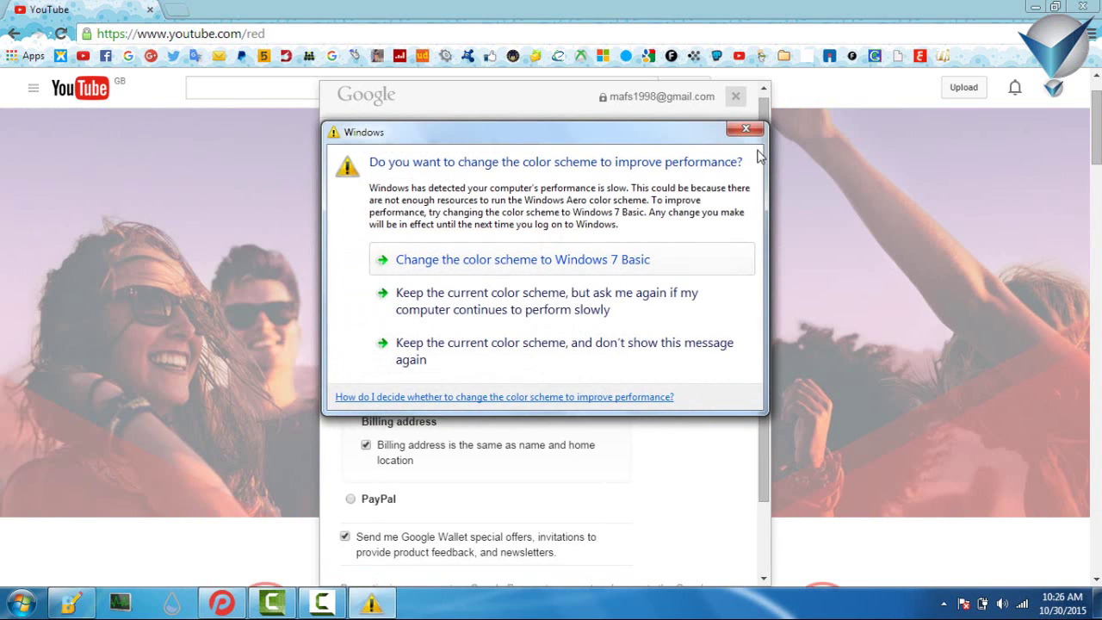
{"action": "left_click", "coordinate": [746, 129]}
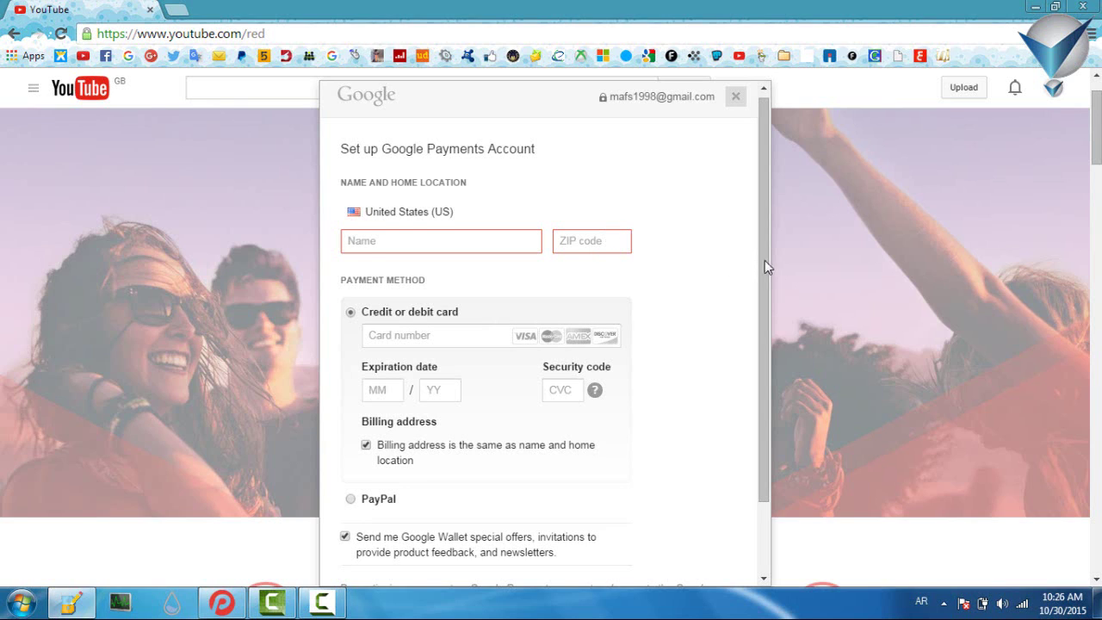
{"action": "scroll", "coordinate": [404, 277], "scroll_direction": "down", "scroll_amount": 1}
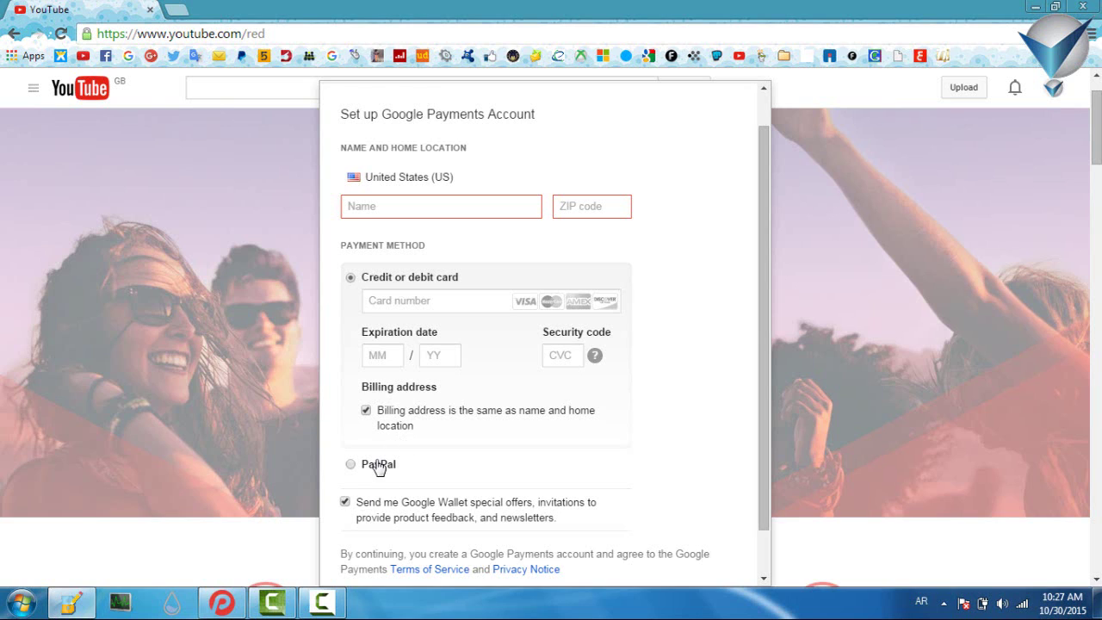
Choose PayPal, enter the account holder's name and ZIP code, and accept to continue
{"action": "left_click", "coordinate": [376, 463]}
{"action": "left_click", "coordinate": [468, 250]}
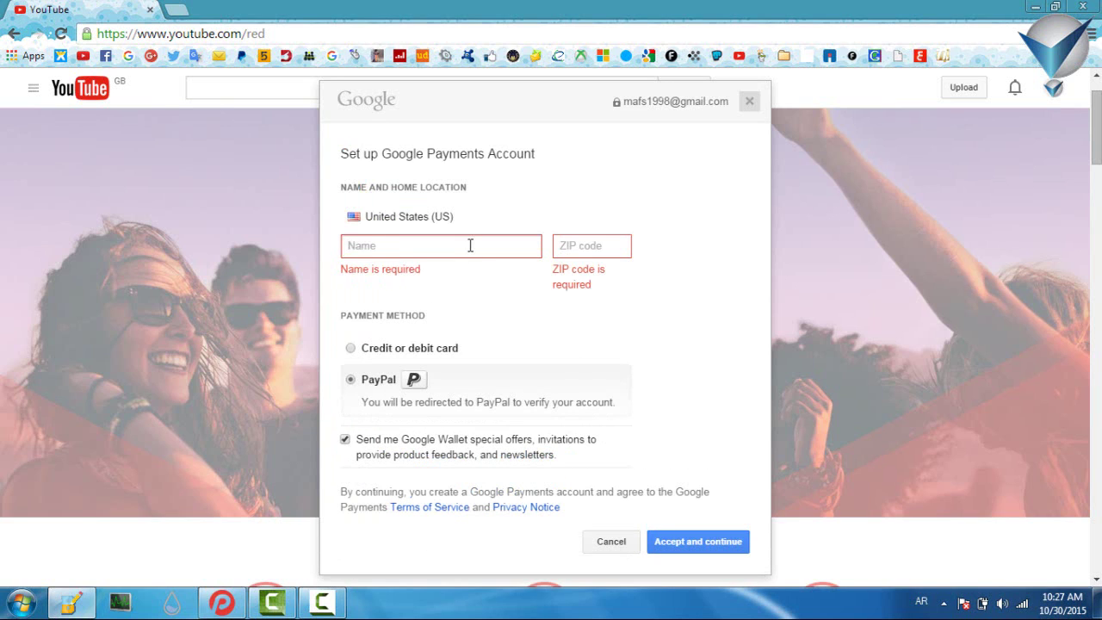
{"action": "type", "text": "Mohamed"}
{"action": "left_click", "coordinate": [584, 244]}
{"action": "type", "text": "02"}
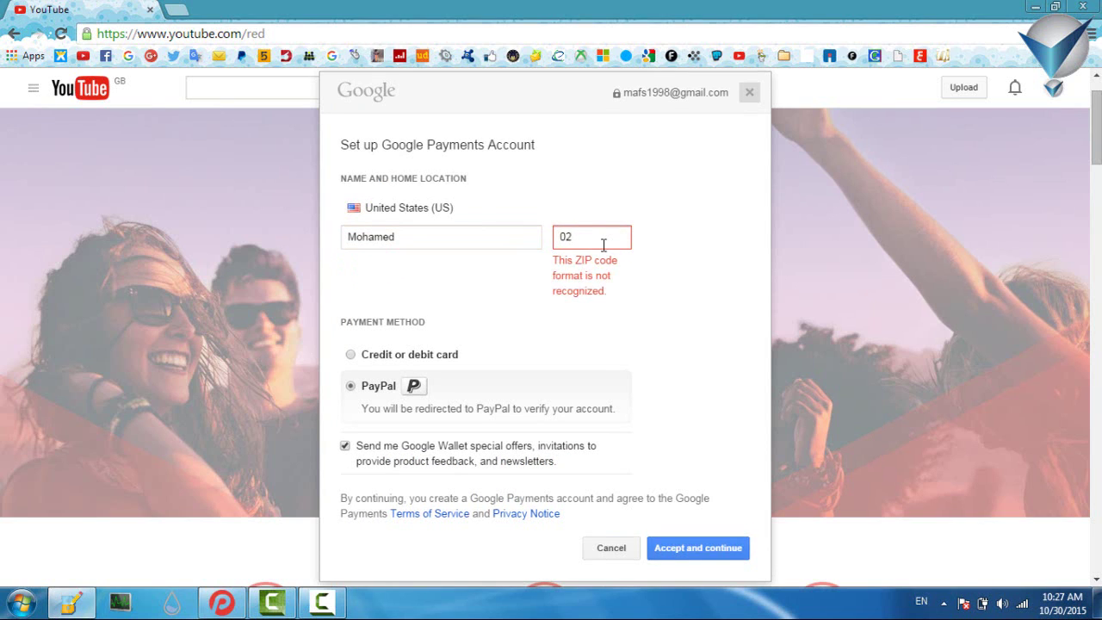
{"action": "type", "text": "486"}
{"action": "left_click", "coordinate": [702, 557]}
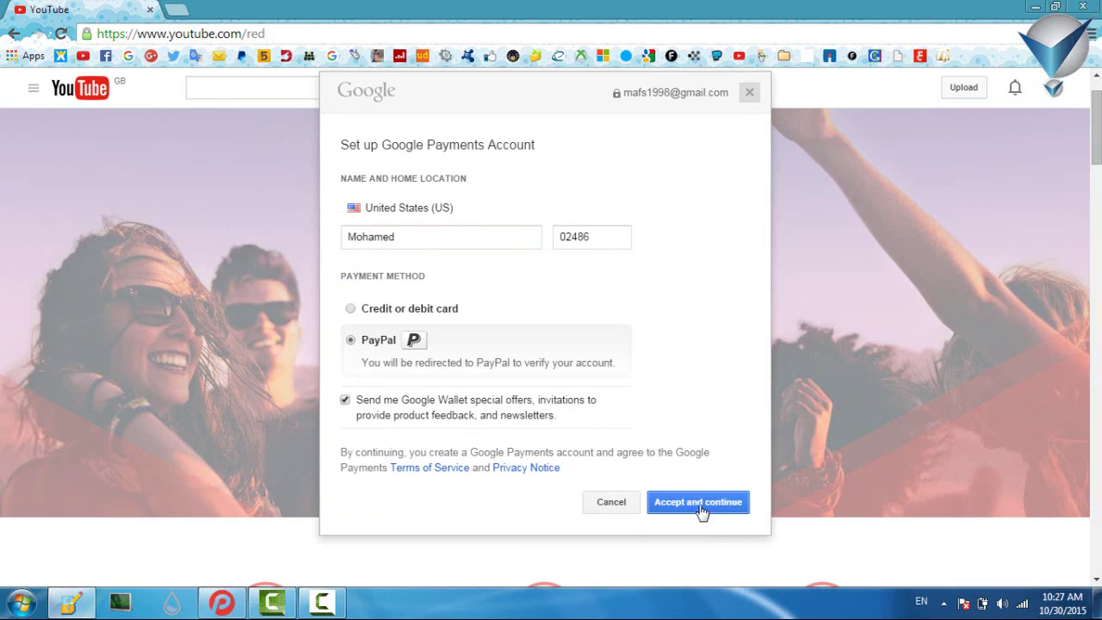
{"action": "left_click", "coordinate": [702, 517]}
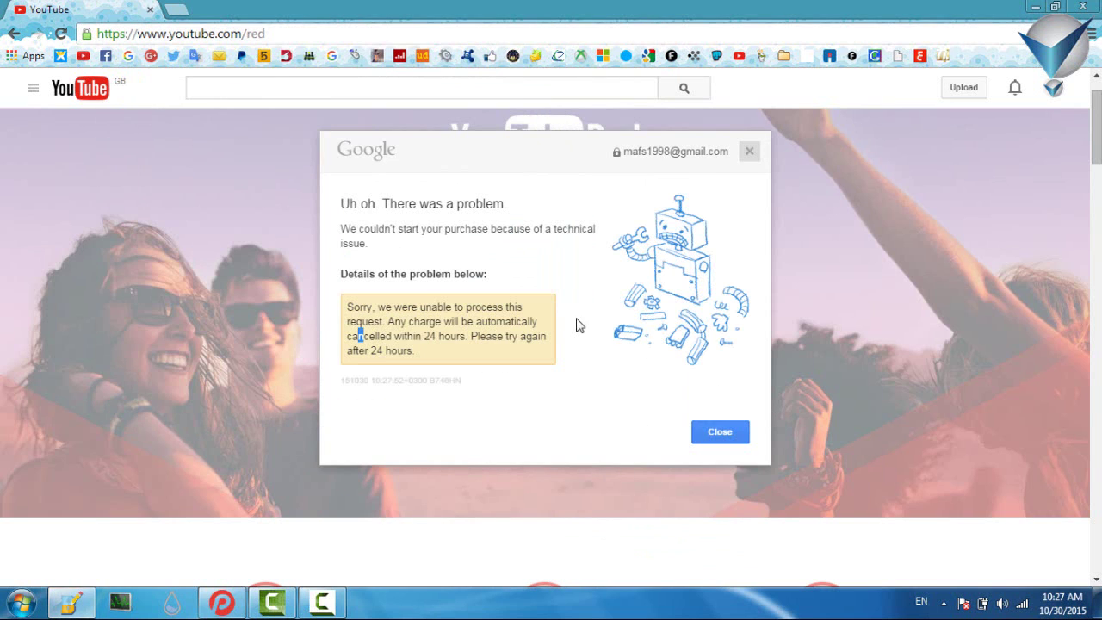
Close the 'Uh oh. There was a problem' purchase error dialog
{"action": "left_click", "coordinate": [739, 435]}
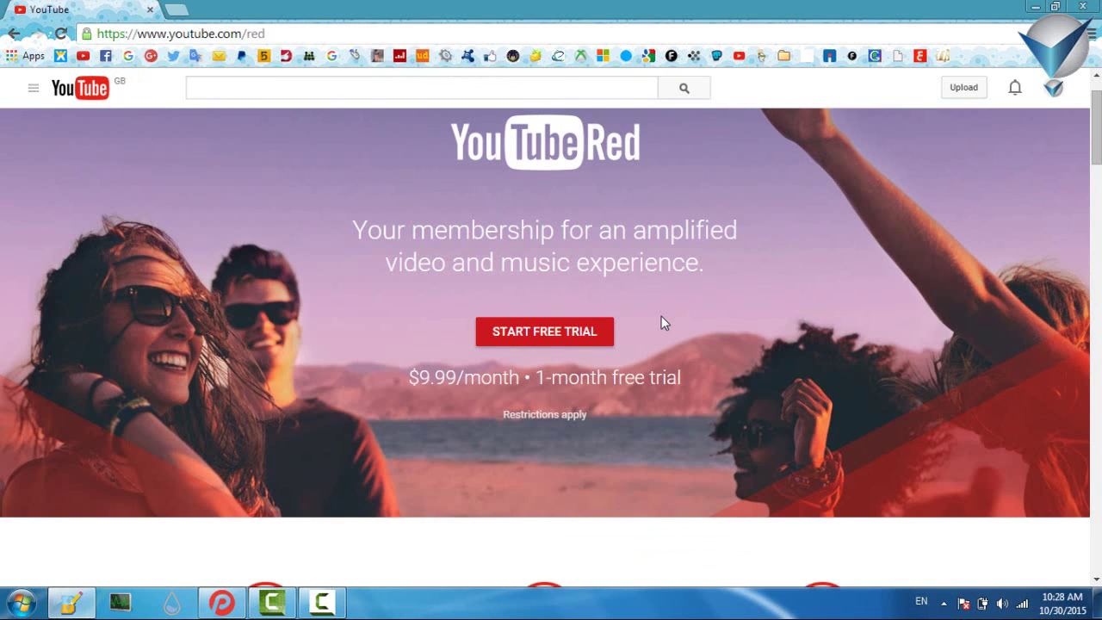